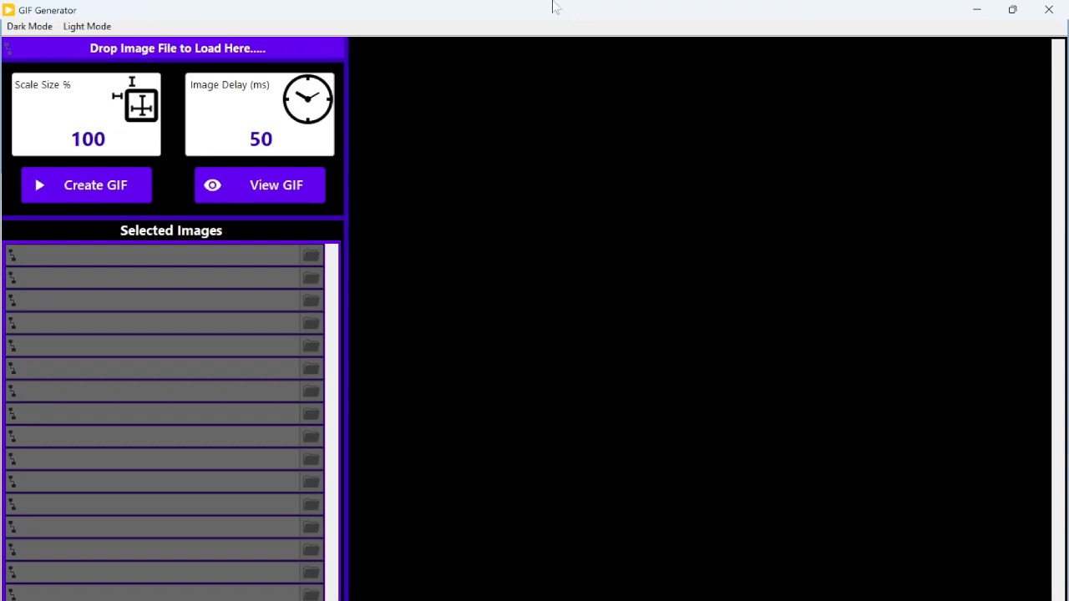
Step: Move the GIF Generator window aside to uncover the File Explorer window with the frame images
left_click_drag(548, 12, 671, 41)
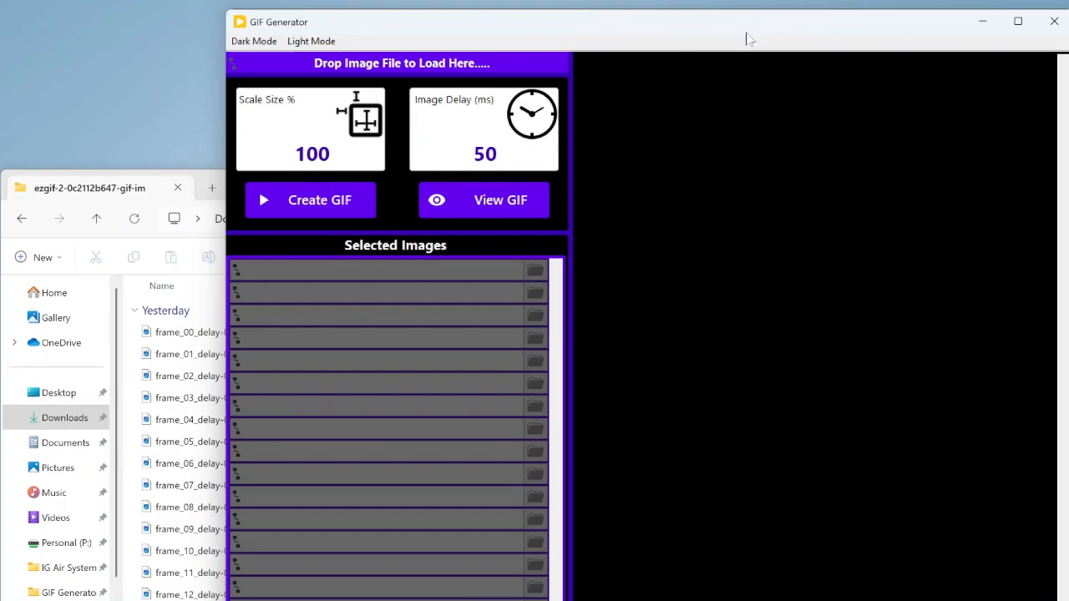
mouse_move(754, 21)
left_mouse_down()
mouse_move(755, 10)
mouse_move(760, 27)
left_mouse_up()
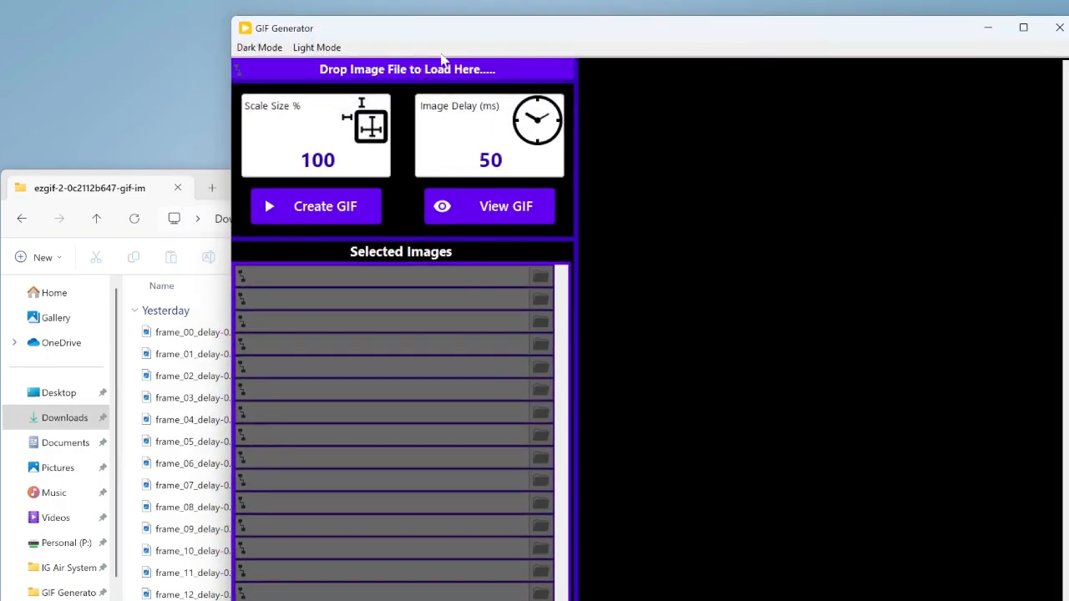
Step: Try the interface's light mode and return it to dark mode
left_click(325, 52)
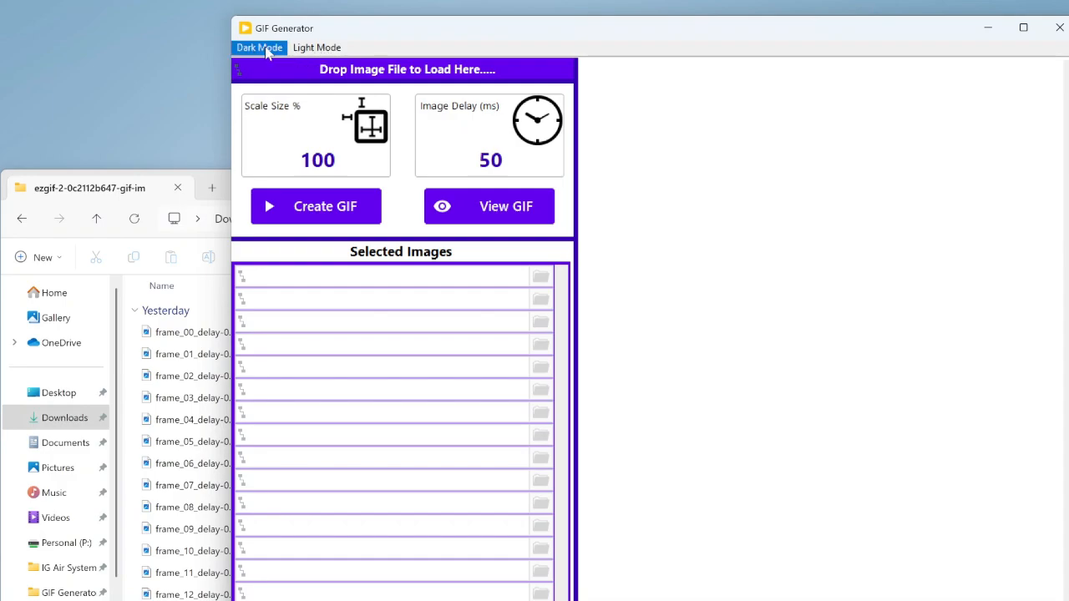
left_click(268, 50)
left_click(321, 49)
left_click(271, 50)
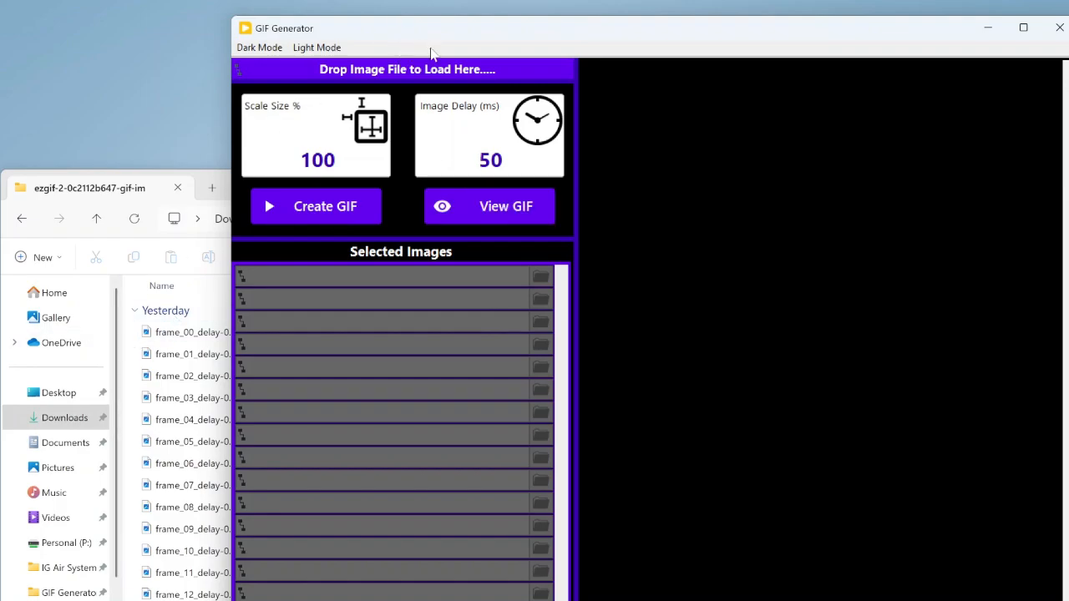
Step: Add frame_00_delay-0.03s.gif from the File Explorer folder to the selected images through the image drop area
left_click(202, 176)
left_click_drag(262, 181, 248, 159)
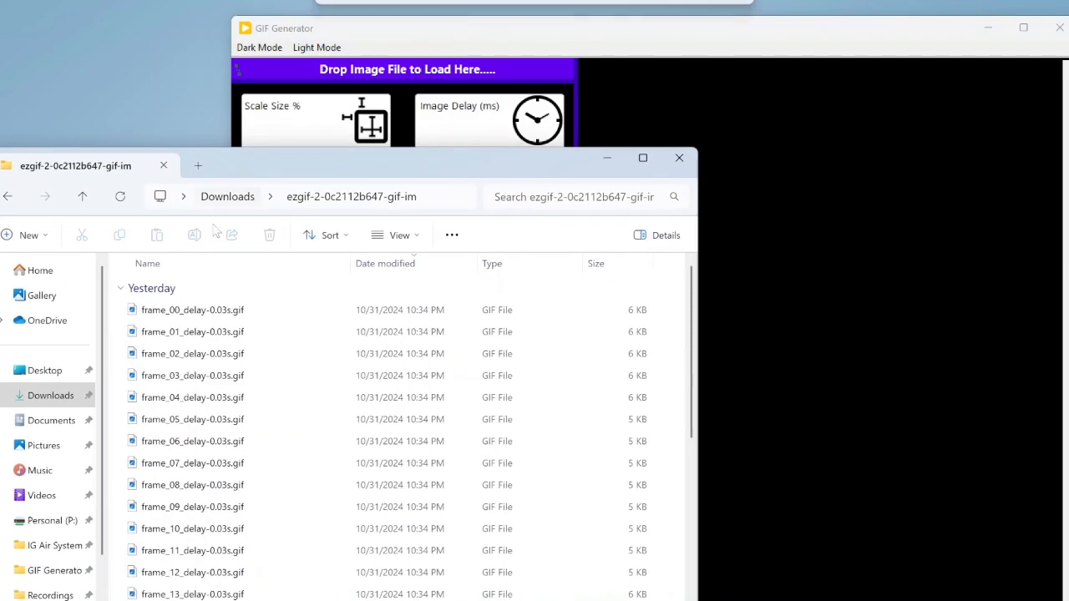
left_click(165, 314)
left_click_drag(165, 313, 361, 75)
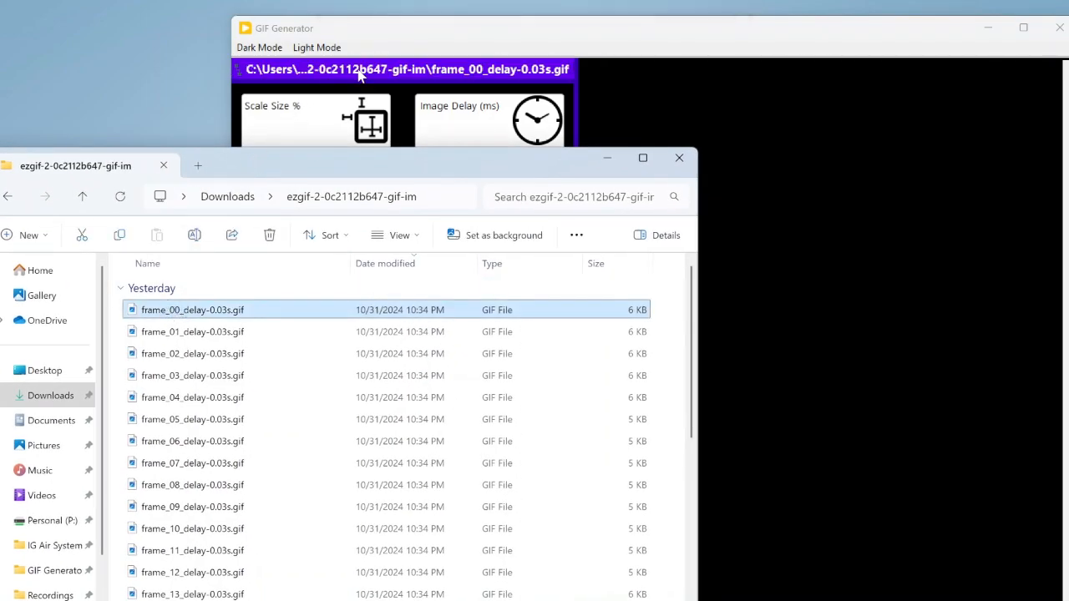
left_click(718, 148)
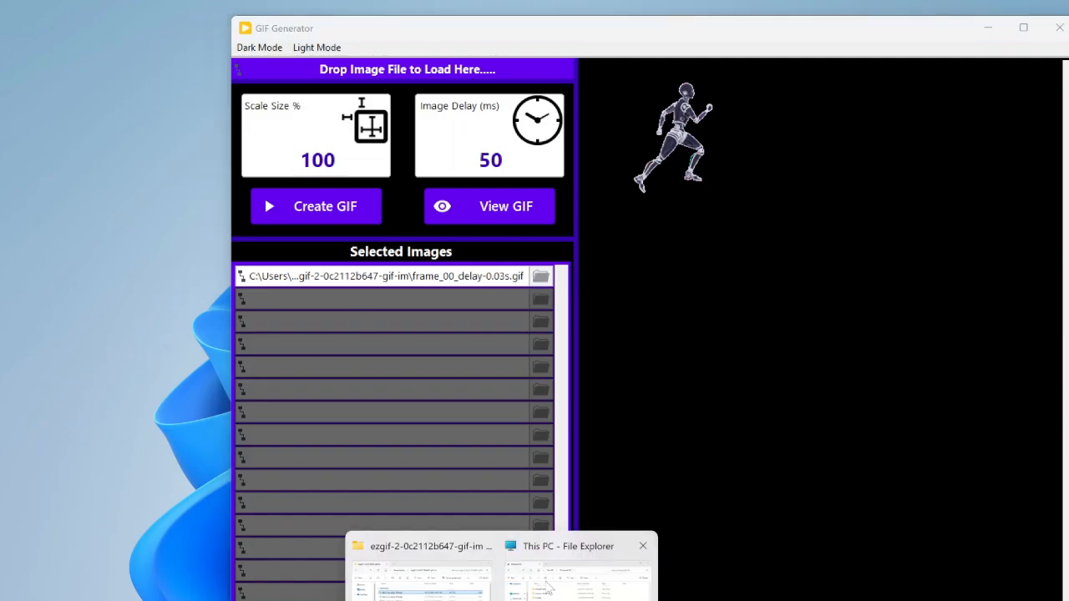
Step: Add frame_01_delay-0.03s.gif from the image folder as the second selected image and minimise the folder window
left_click(437, 585)
left_click(238, 333)
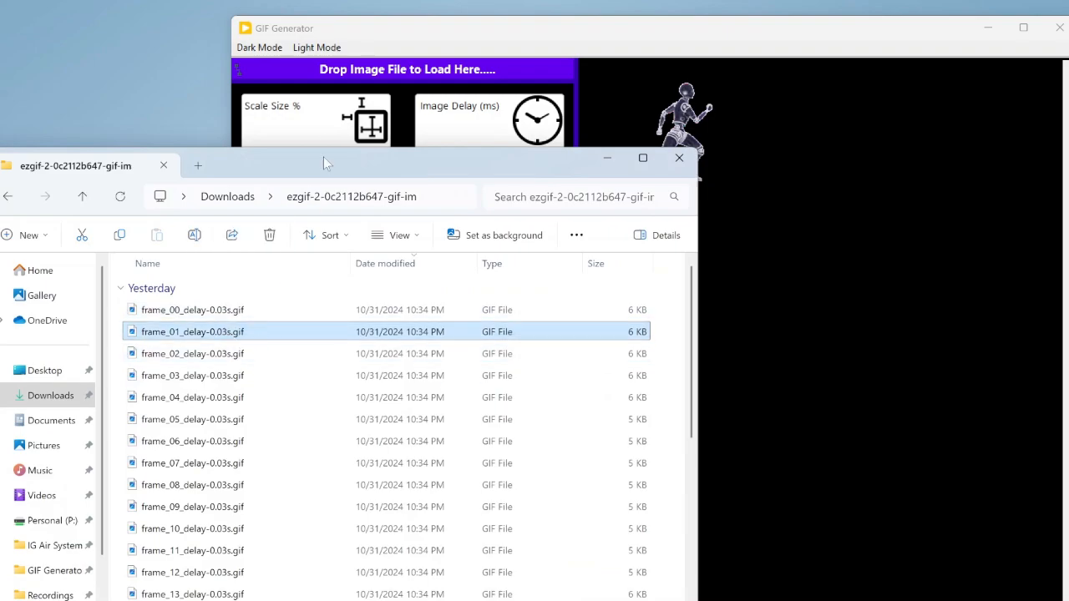
left_click(606, 158)
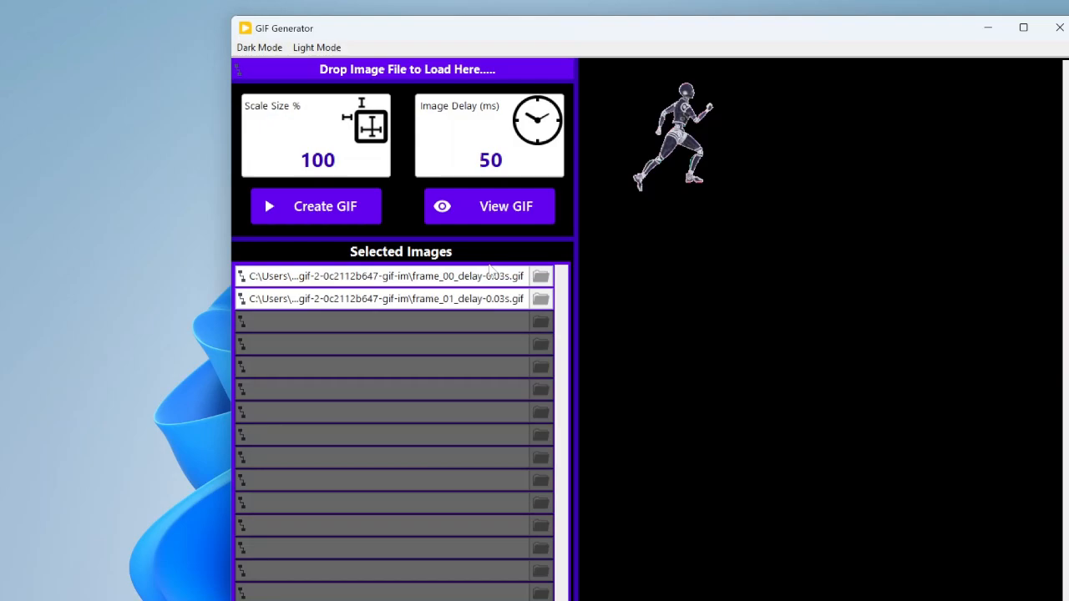
Step: Empty the selected images list and load the whole ezgif-2-0c2112b647-gif-im directory from Downloads into it
right_click(490, 268)
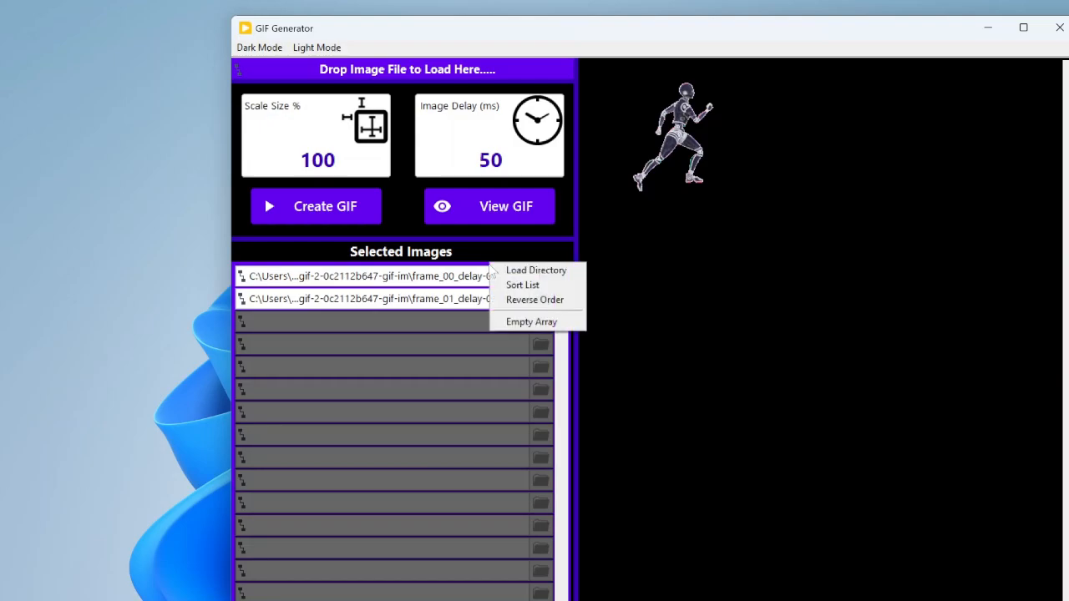
left_click(511, 322)
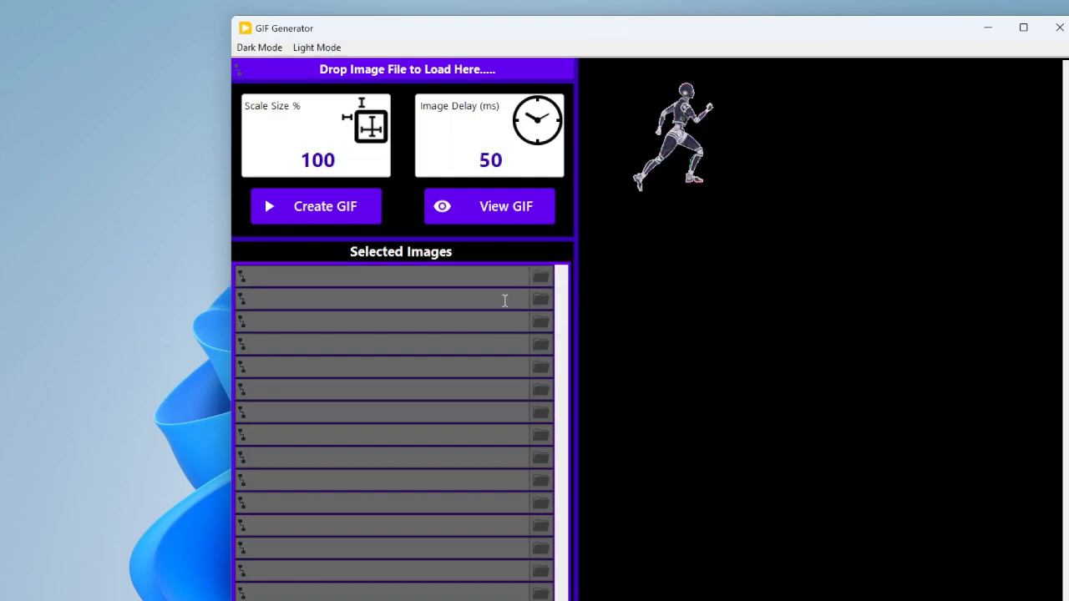
right_click(503, 270)
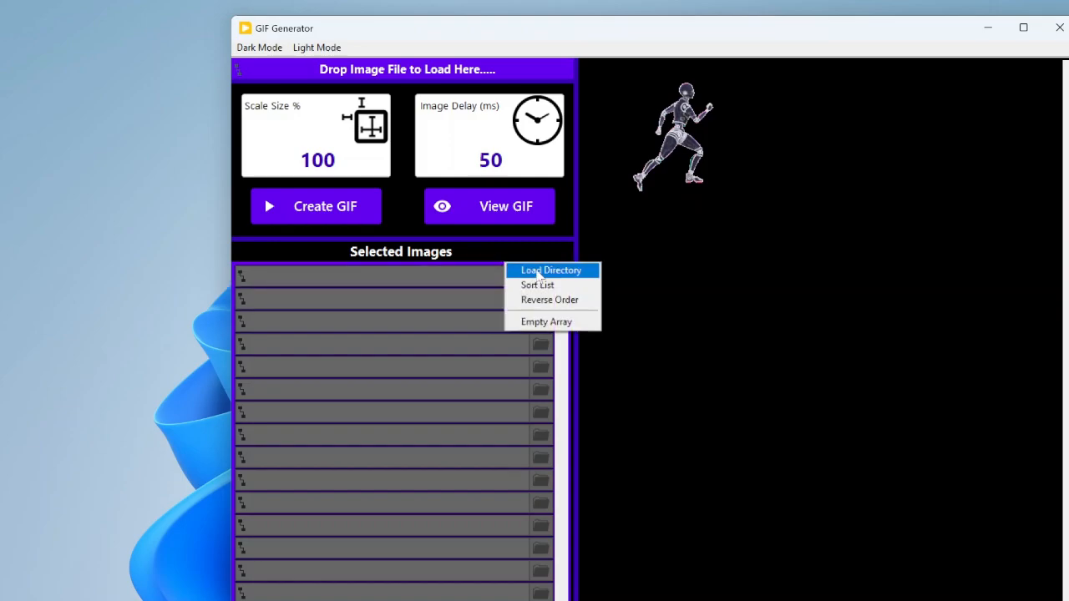
left_click(537, 273)
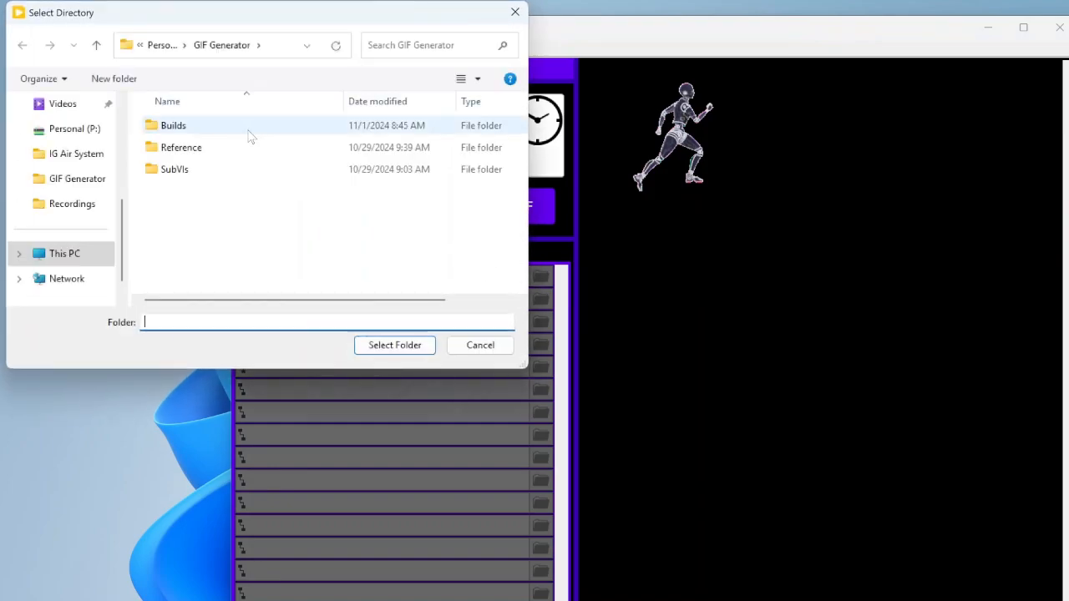
scroll(84, 167, "up", 5)
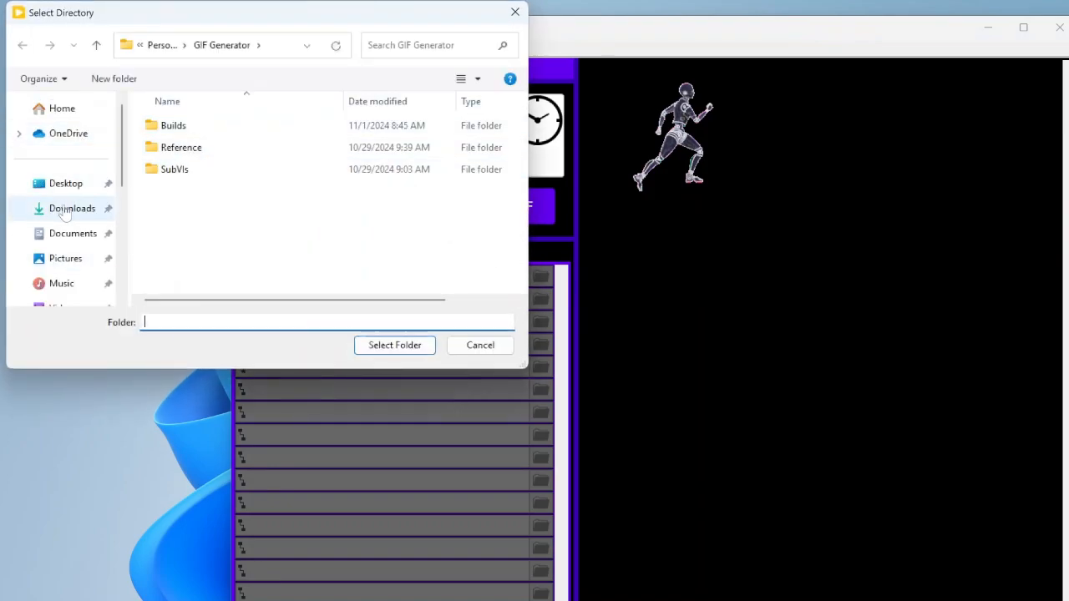
left_click(72, 208)
double_click(220, 149)
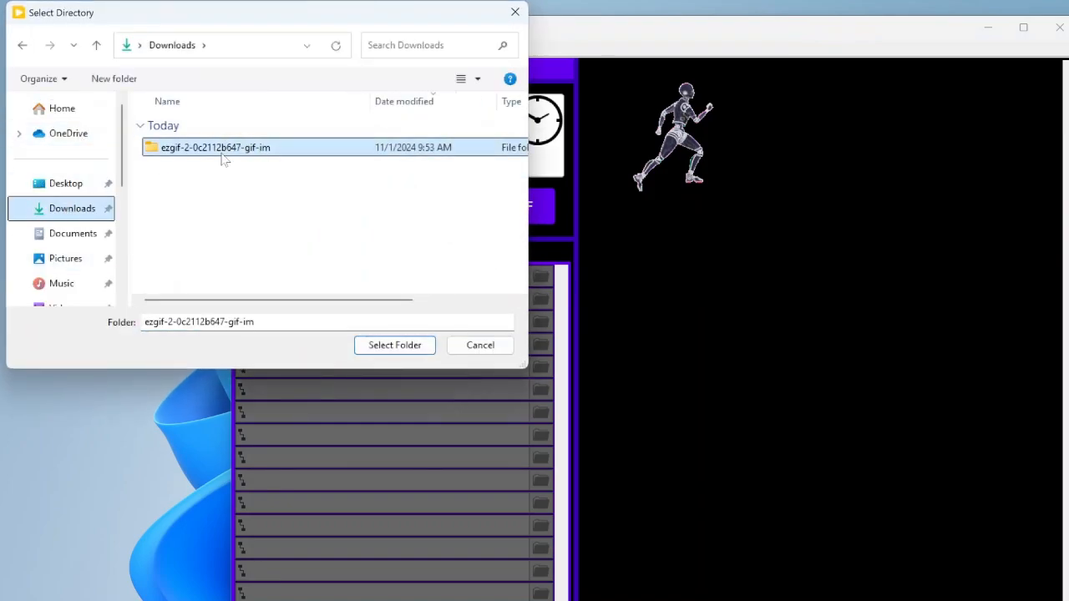
left_click(395, 345)
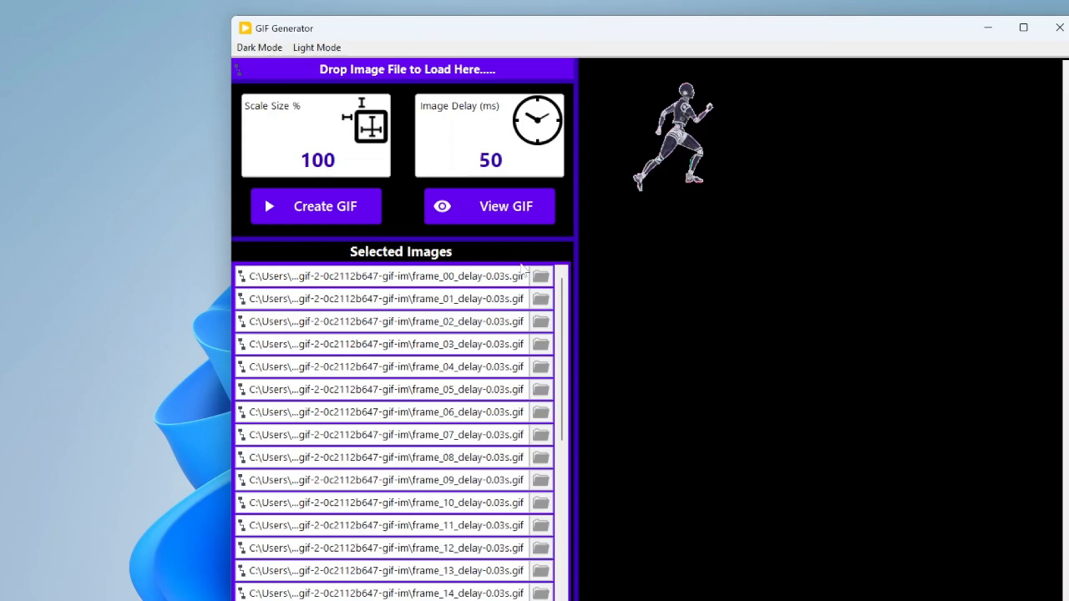
Step: Reverse the order of the selected images and sort the list back into ascending frame order
right_click(521, 267)
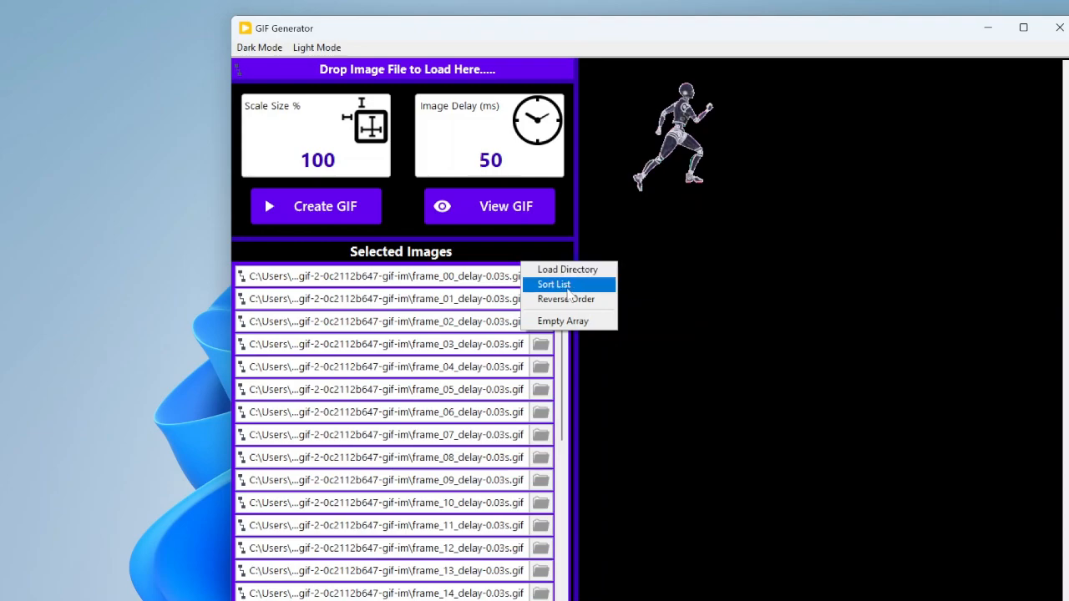
left_click(566, 300)
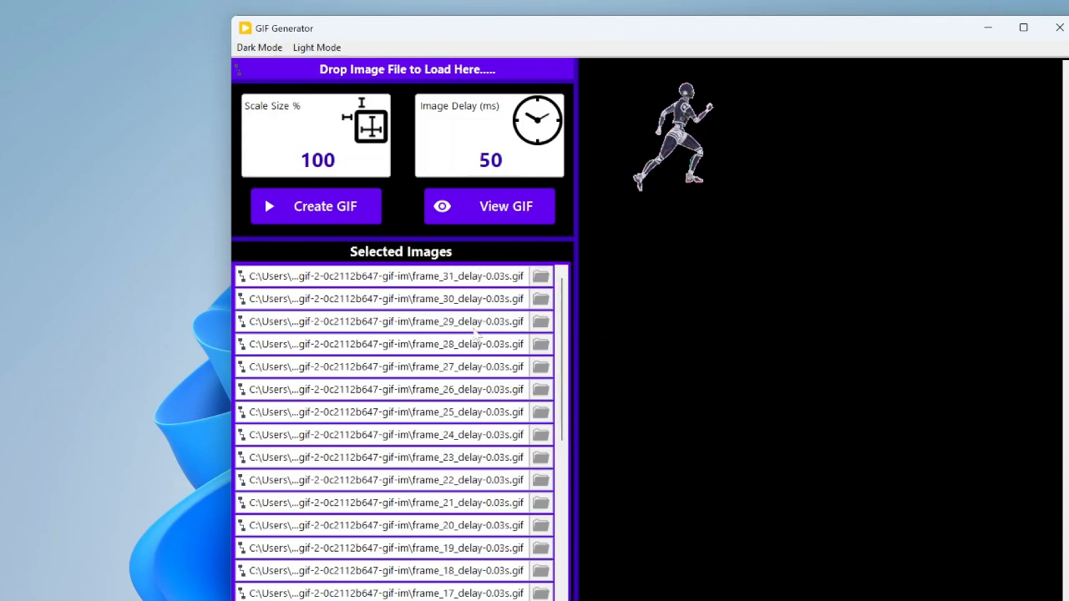
right_click(496, 261)
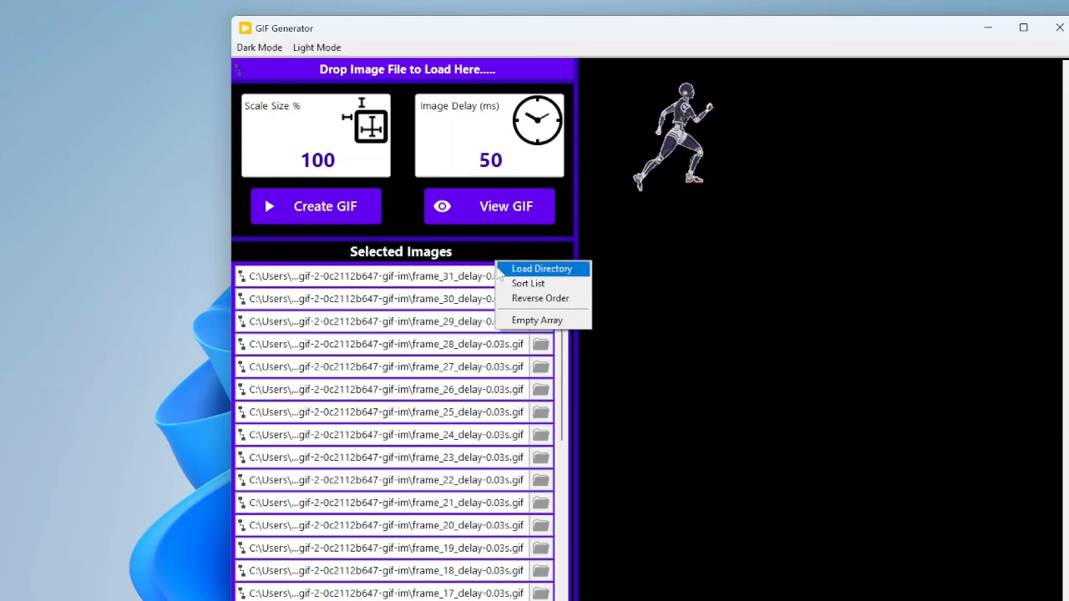
left_click(535, 285)
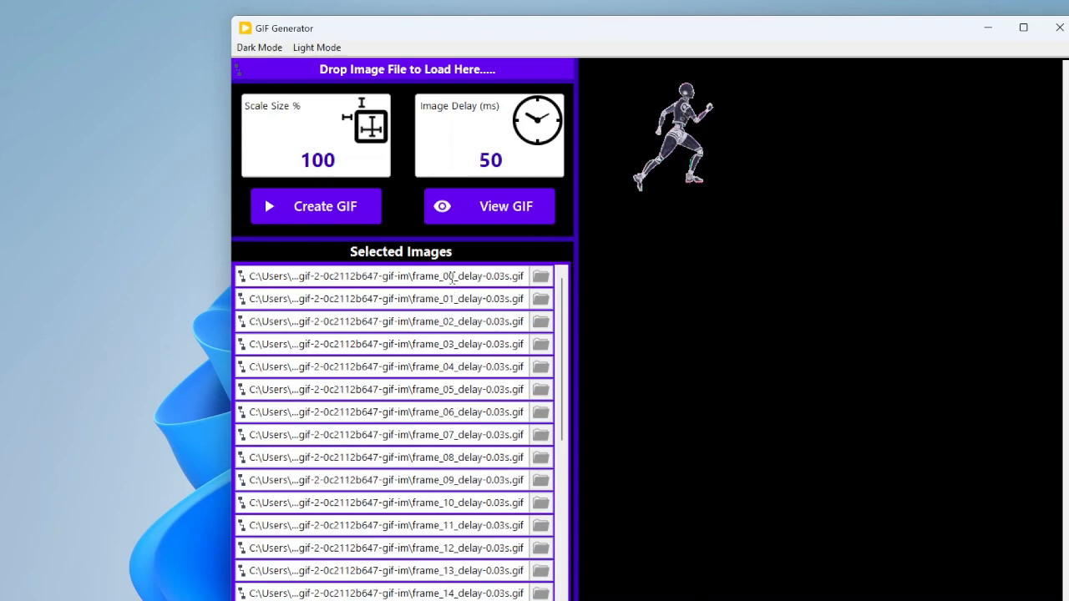
right_click(468, 266)
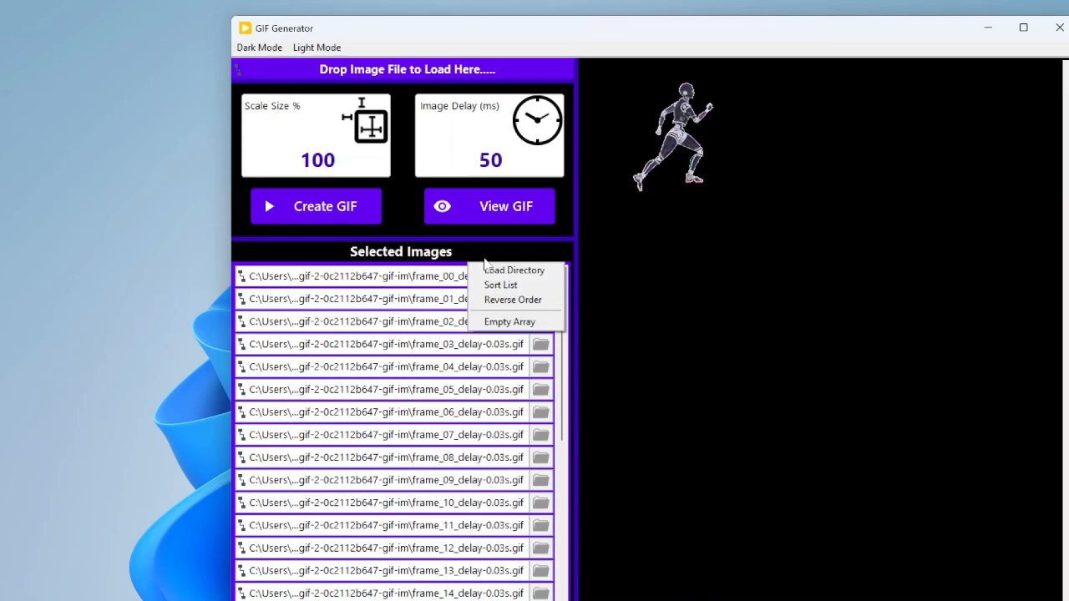
left_click(489, 269)
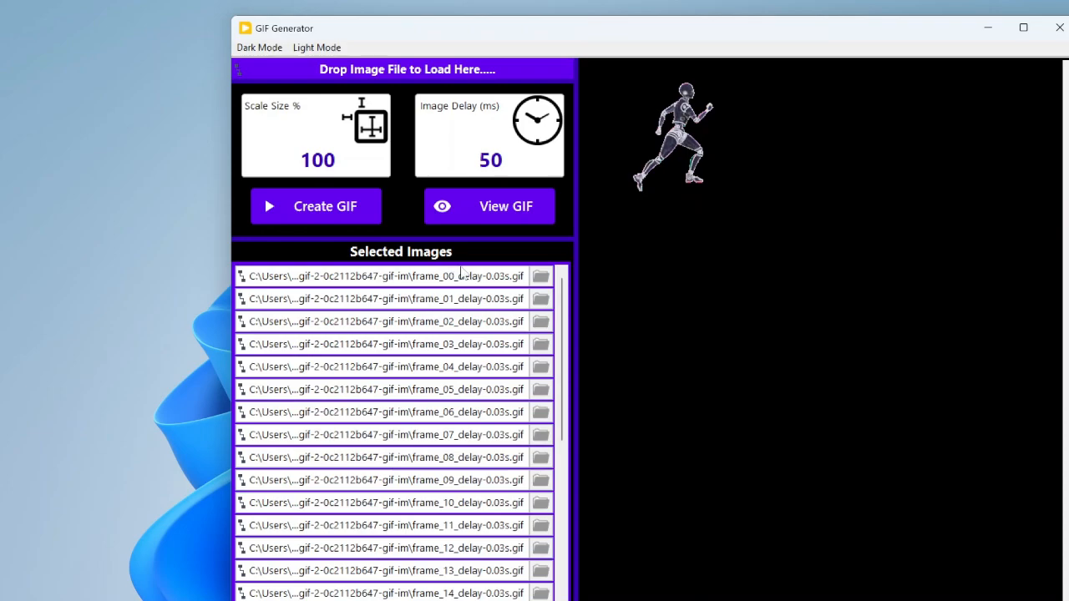
right_click(478, 264)
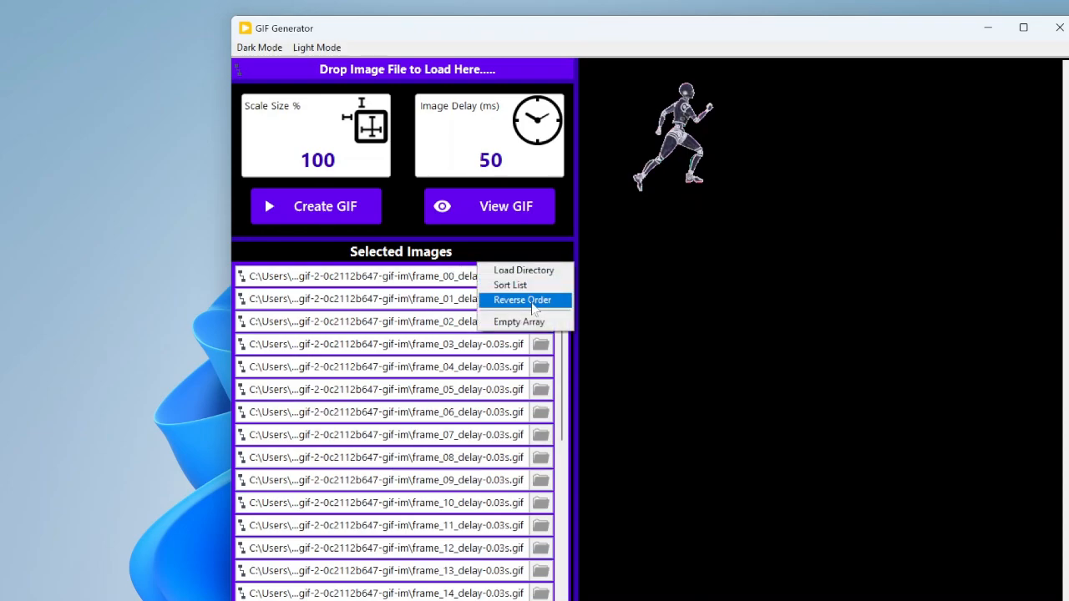
left_click(481, 260)
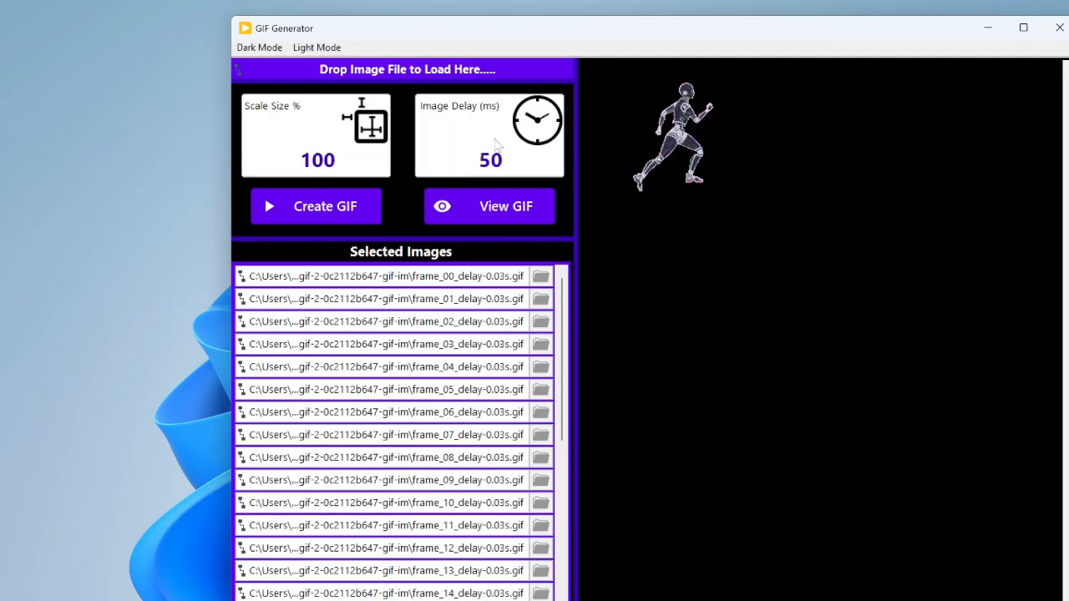
double_click(482, 158)
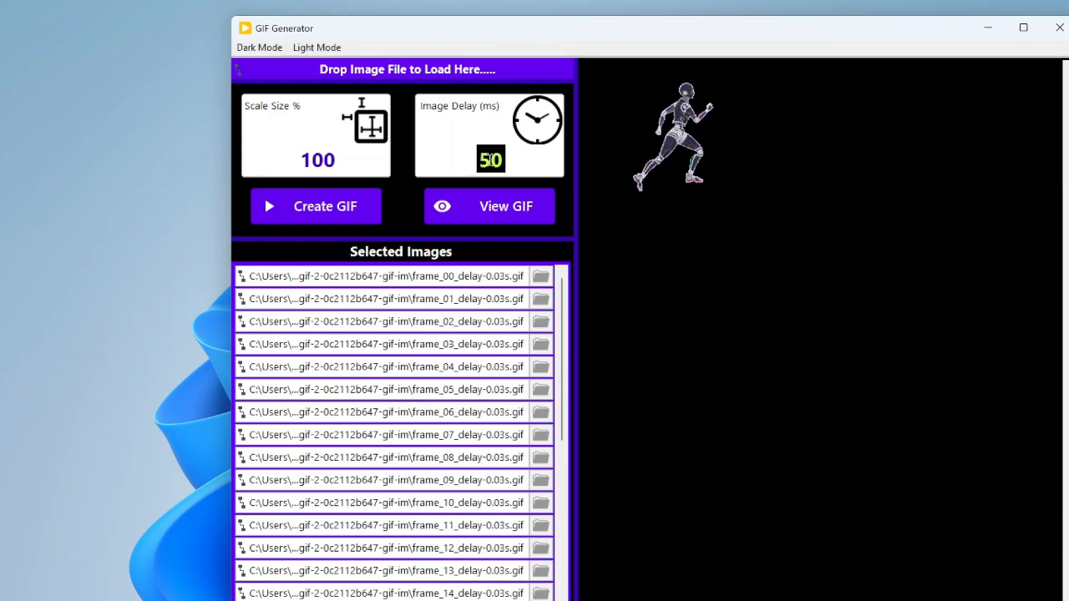
left_click(401, 185)
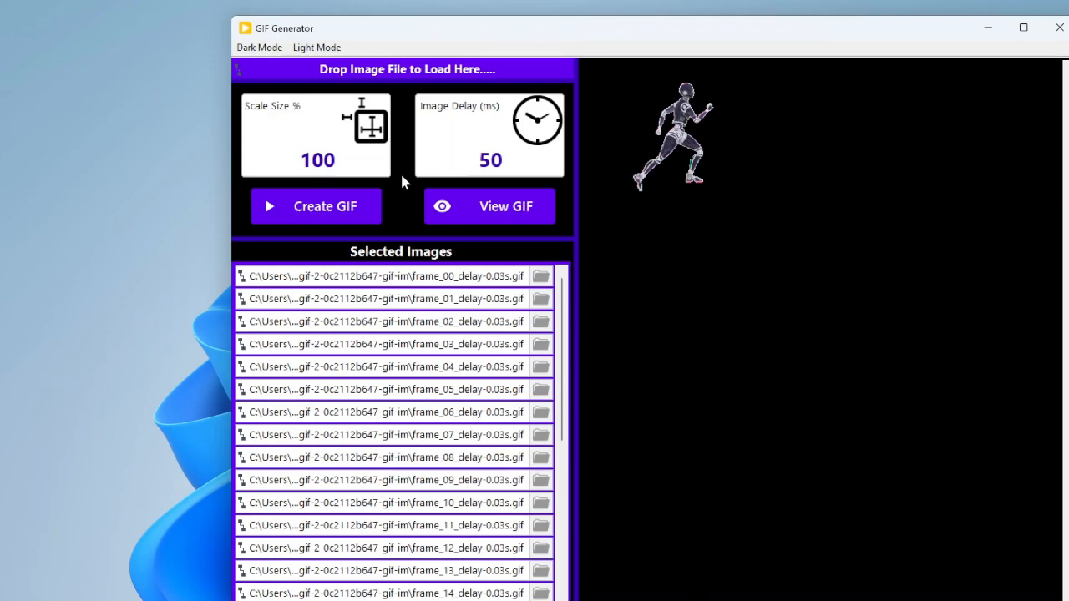
Step: Create the GIF from the selected images and save it in Downloads as Demo Gif
left_click(362, 214)
left_click(71, 233)
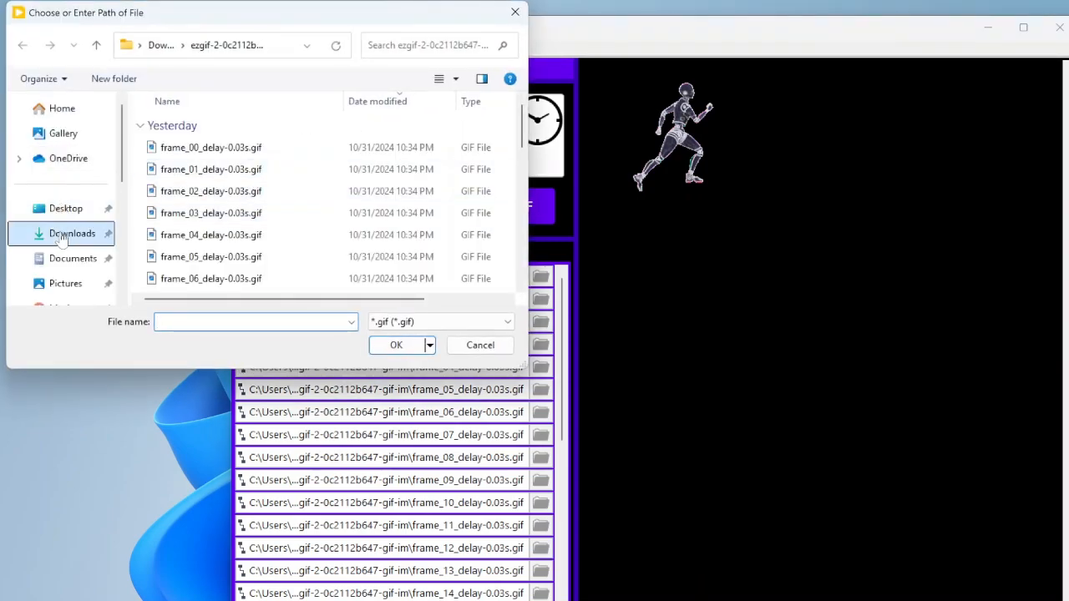
left_click(271, 322)
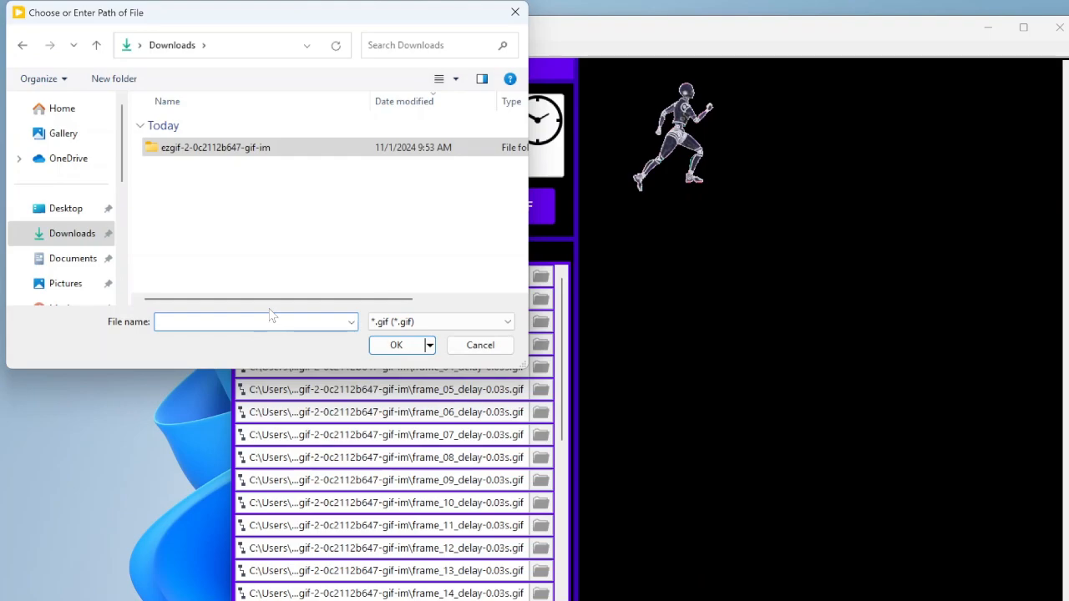
type("Demo Gif")
key("Return")
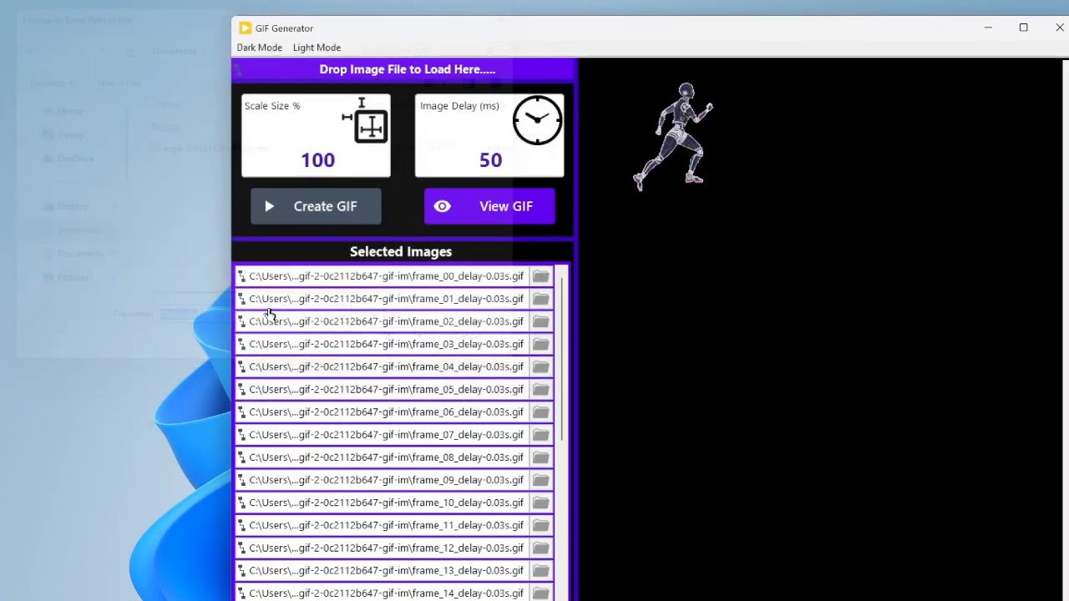
left_click(654, 357)
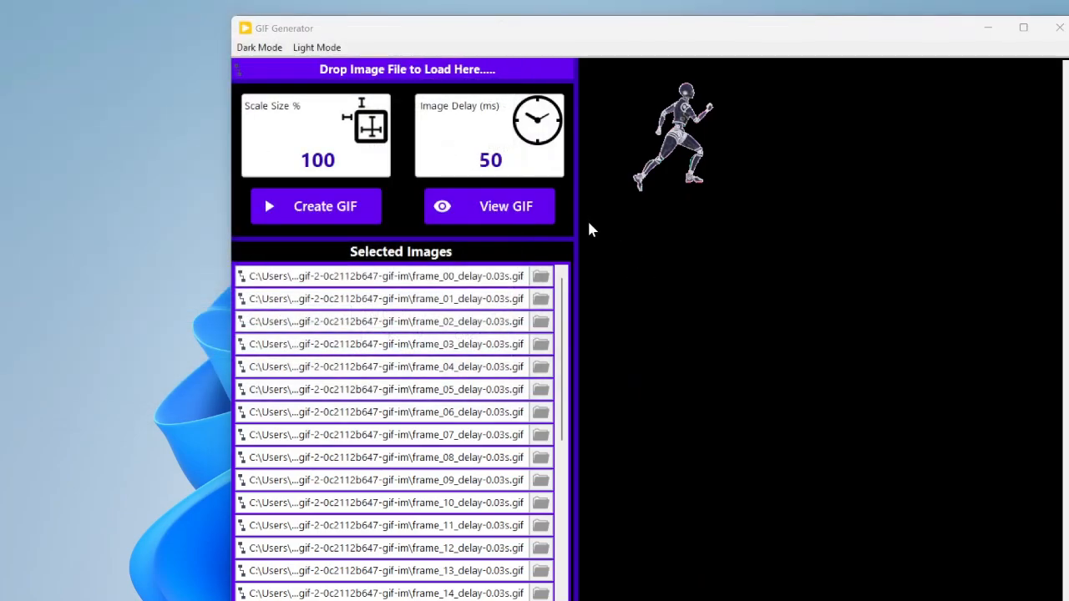
Step: Switch to File Explorer, view Demo Gif.gif from Downloads in a smaller image viewer window, and close the viewer
mouse_move(570, 600)
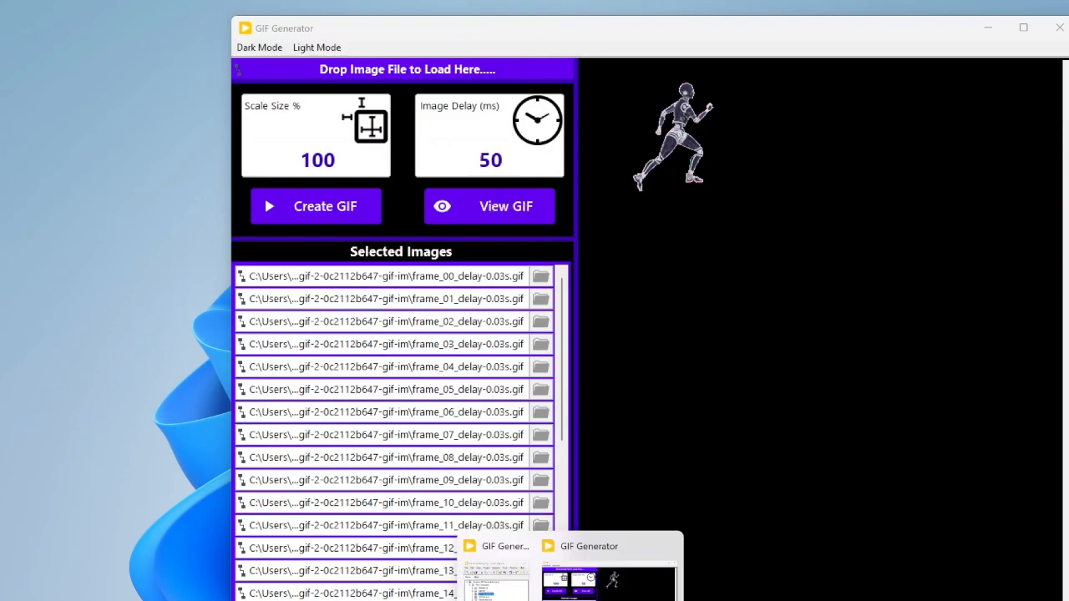
left_click(527, 576)
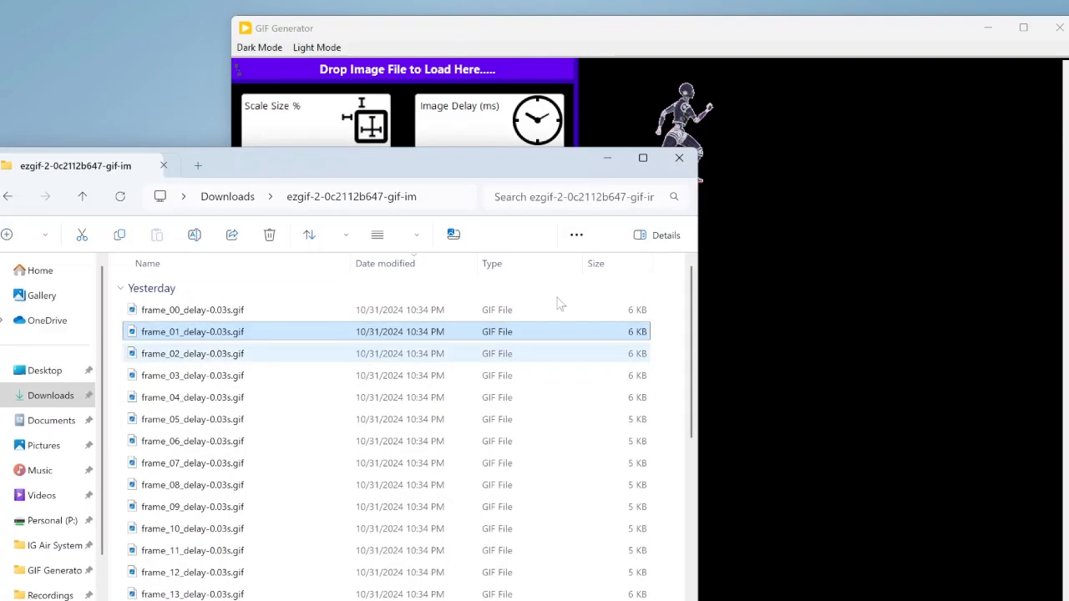
left_click(239, 198)
left_click(221, 309)
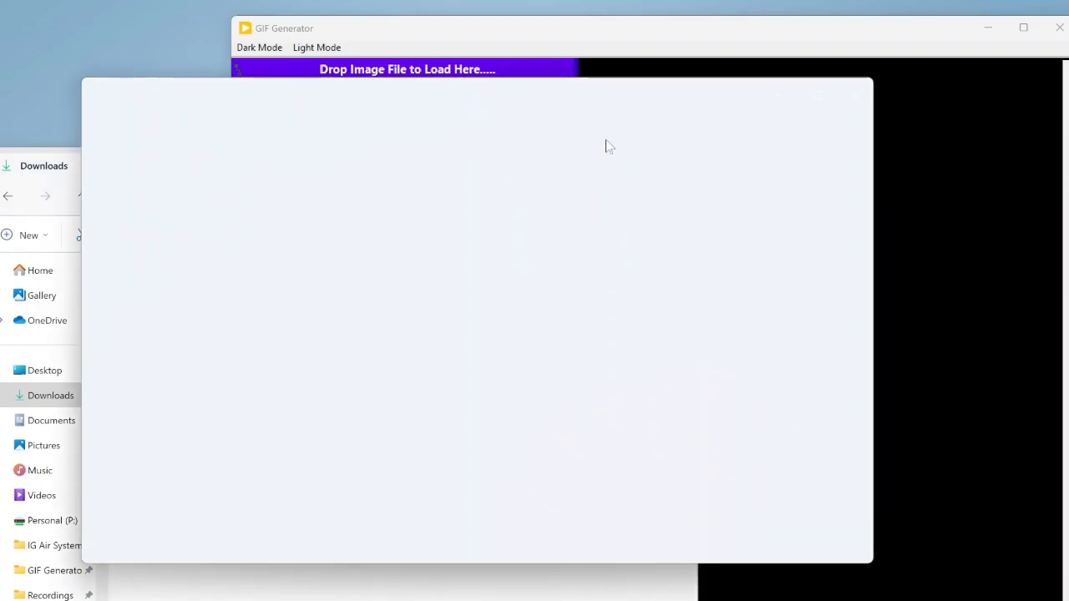
left_click_drag(871, 565, 624, 367)
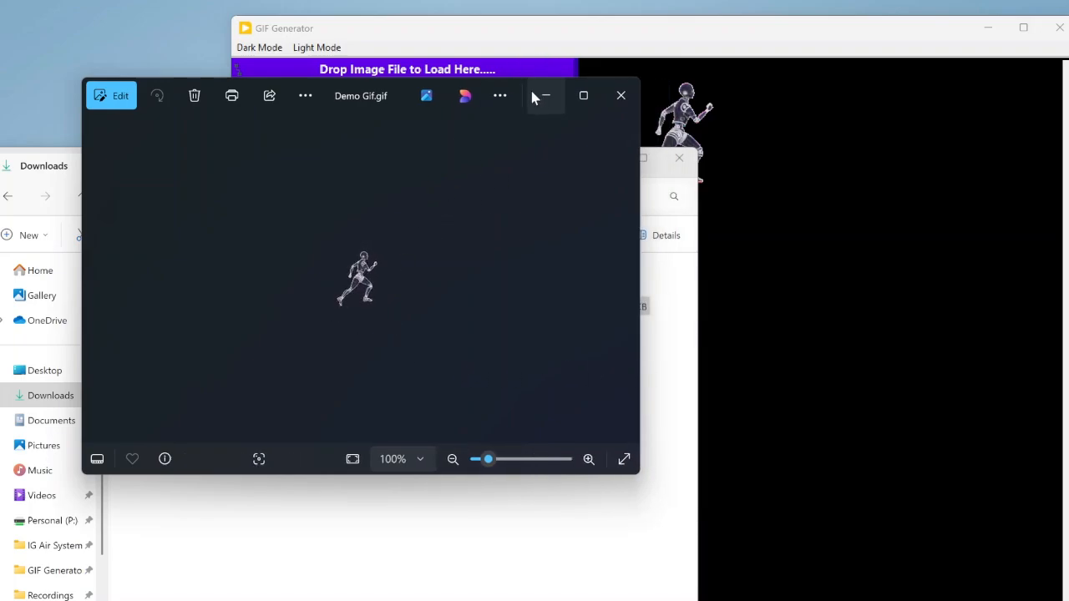
left_click(618, 100)
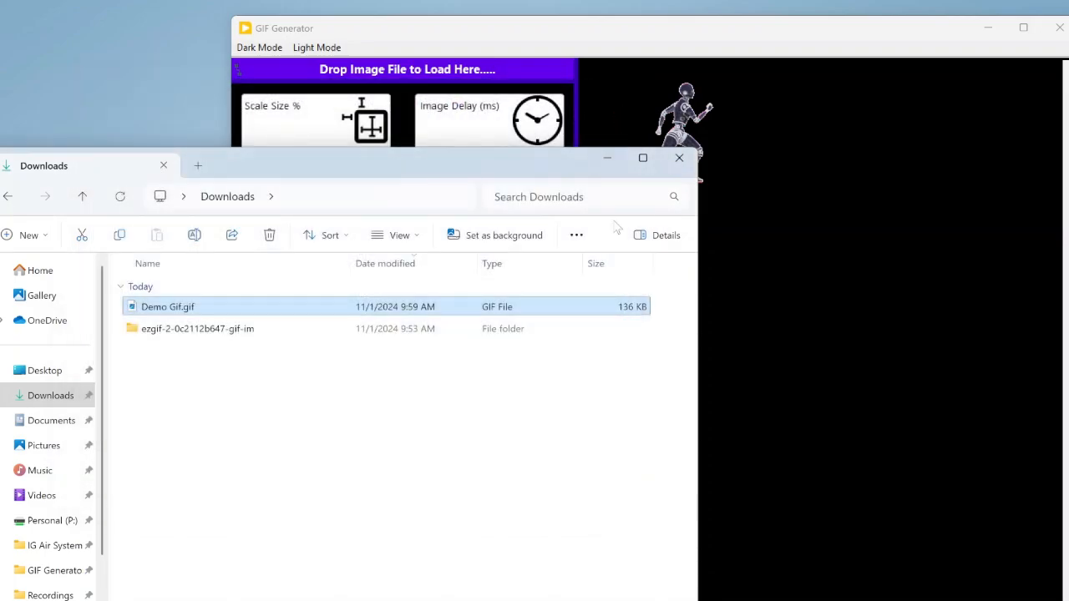
Step: Switch back to GIF Generator, open Demo Gif.gif from Downloads in its GIF Viewer, and reposition the viewer window
left_click(604, 160)
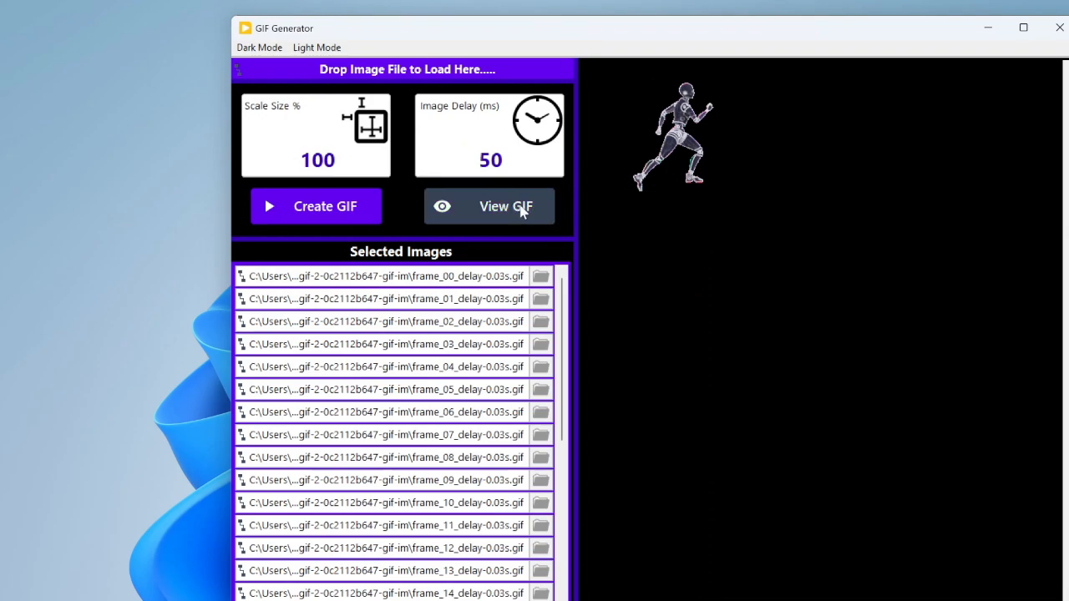
left_click(523, 212)
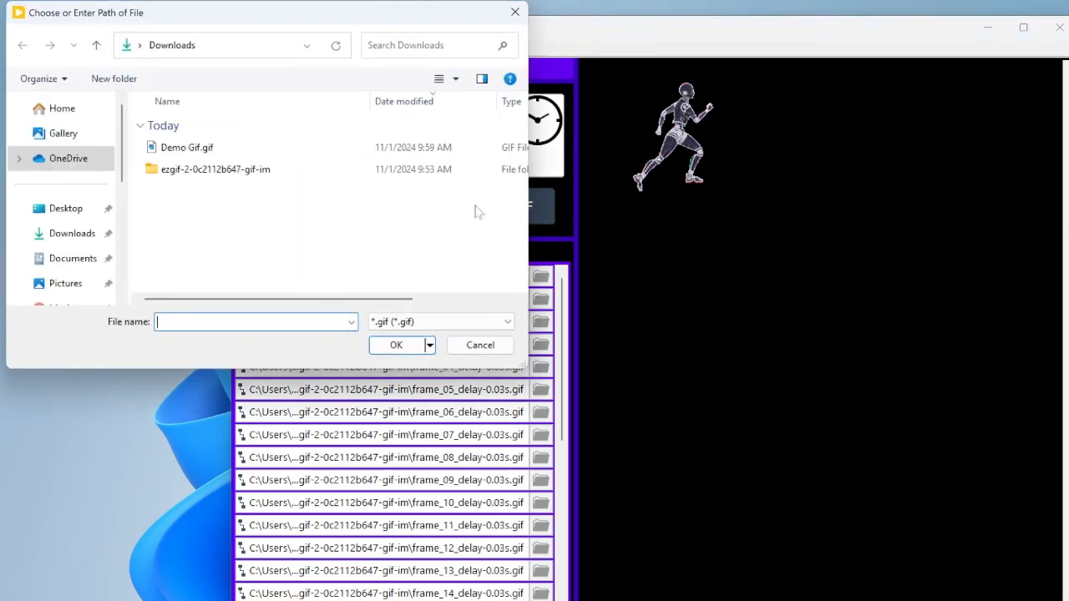
left_click(238, 150)
left_click(396, 345)
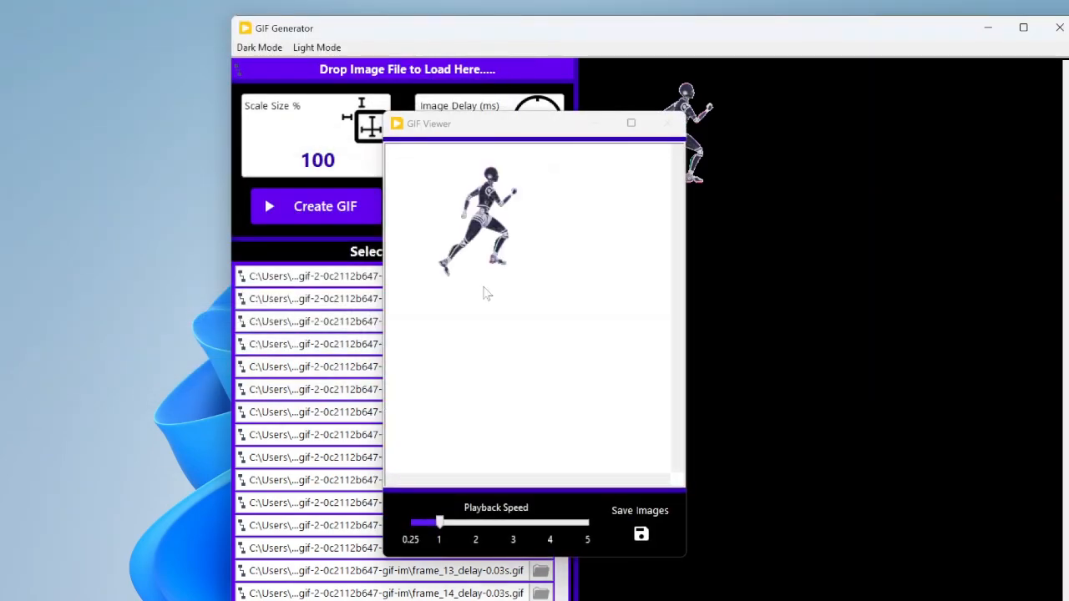
left_click_drag(553, 138, 572, 116)
left_click_drag(629, 83, 647, 55)
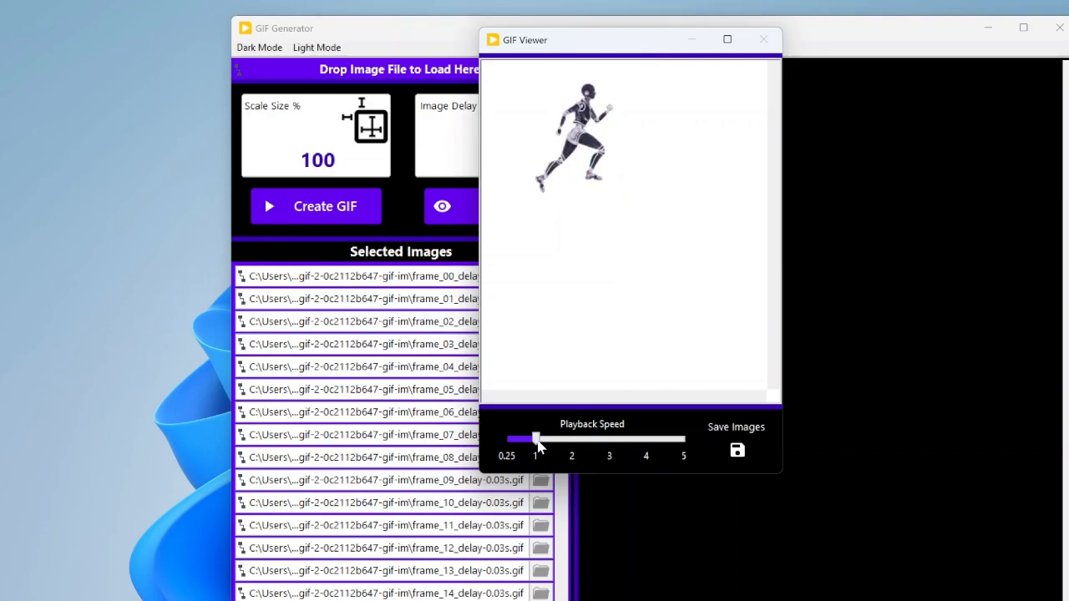
Step: Set the viewer's playback speed to 1 and move the GIF Viewer clear of the scale, delay and Selected Images areas
mouse_move(539, 446)
left_mouse_down()
mouse_move(656, 442)
mouse_move(538, 445)
left_mouse_up()
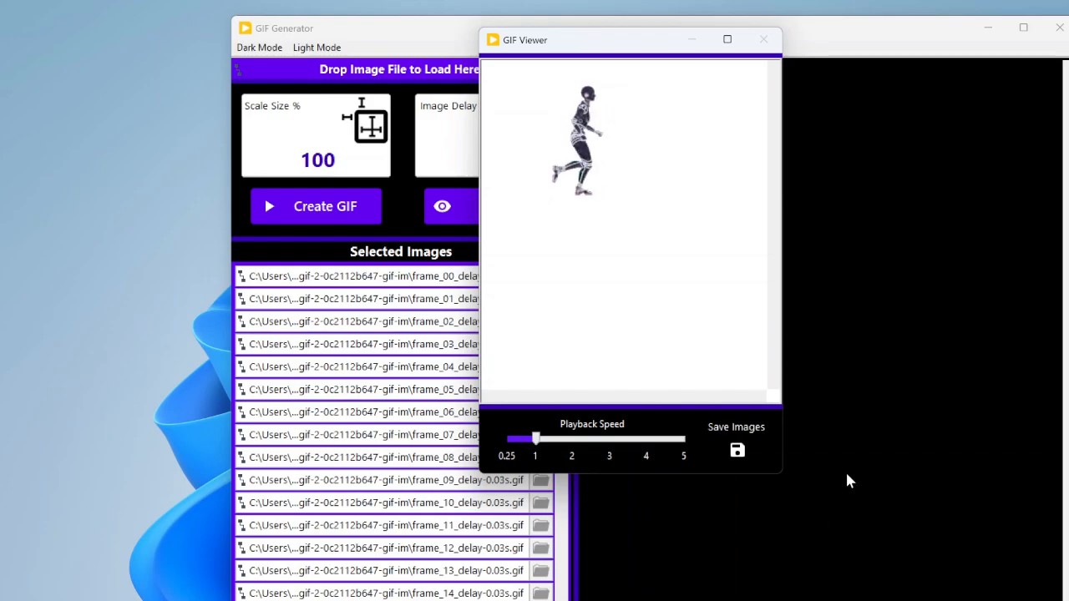
left_click(413, 222)
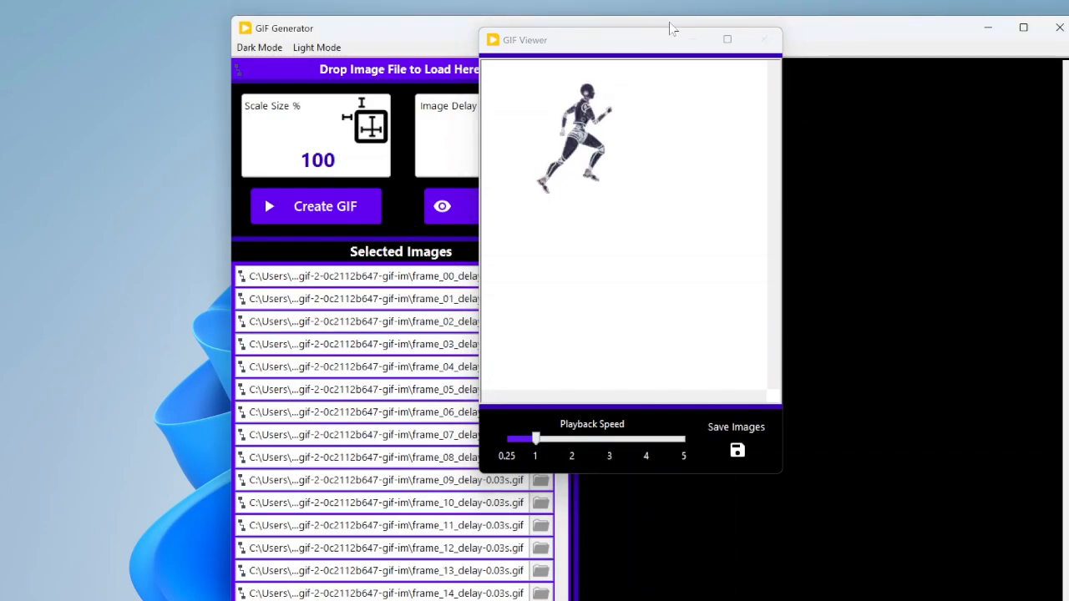
left_click_drag(668, 38, 913, 36)
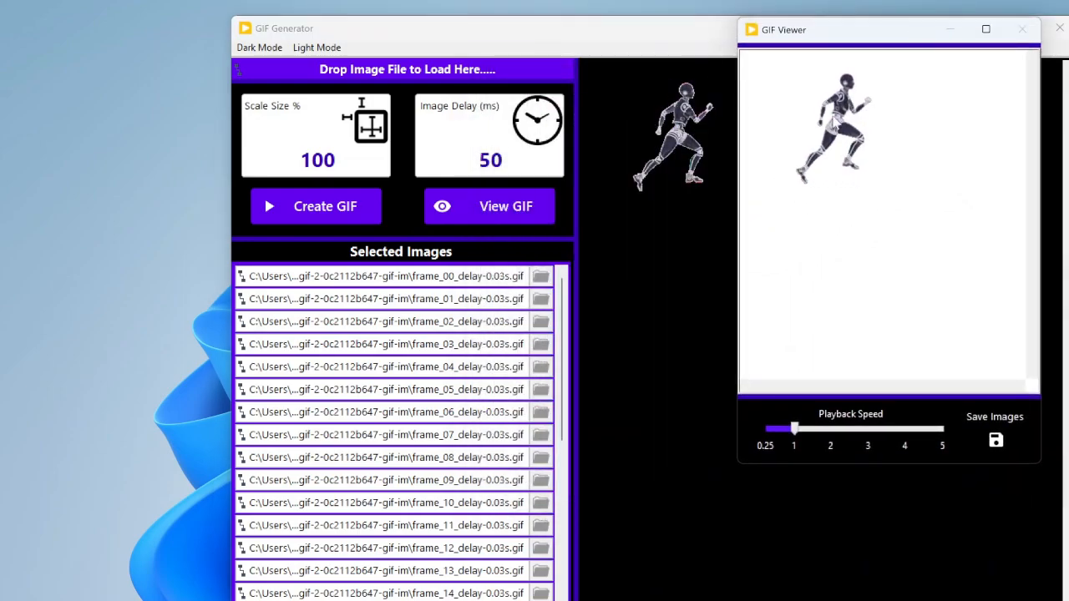